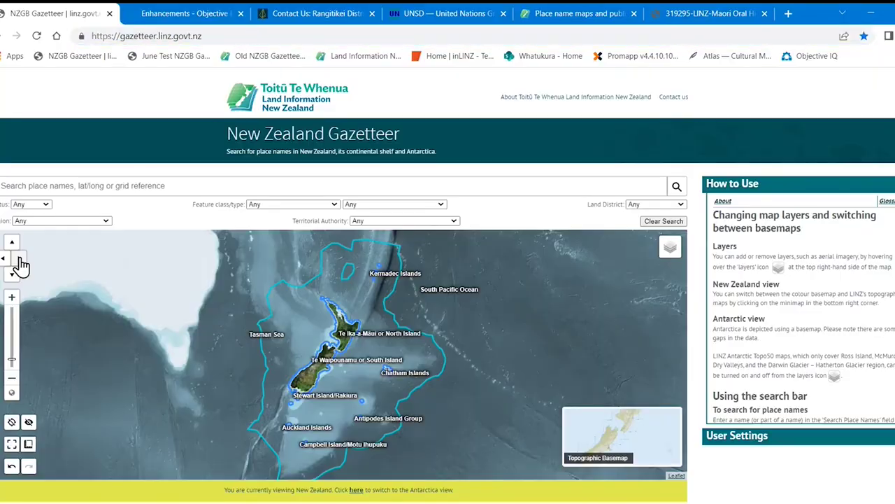
- Pan and zoom in on Canterbury, then zoom back out to all of New Zealand
left_click(19, 259)
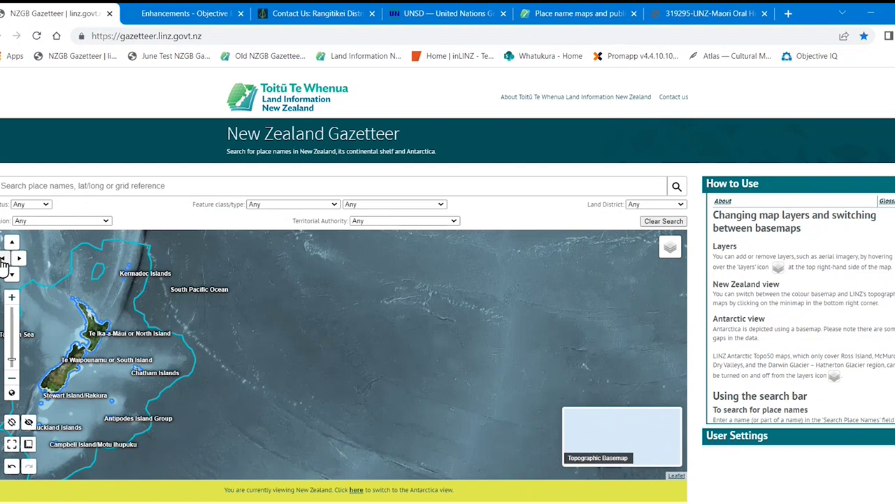
left_click(4, 258)
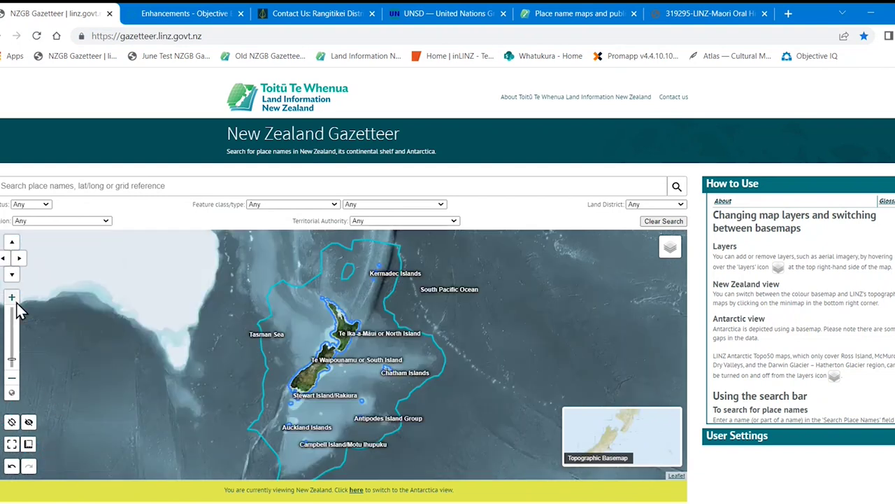
left_click(14, 299)
scroll(303, 365, "up", 3)
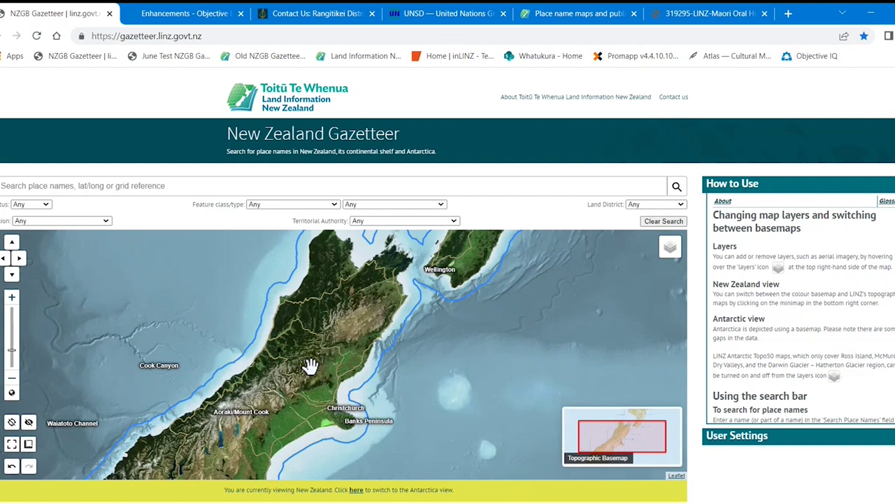
left_click_drag(310, 365, 324, 350)
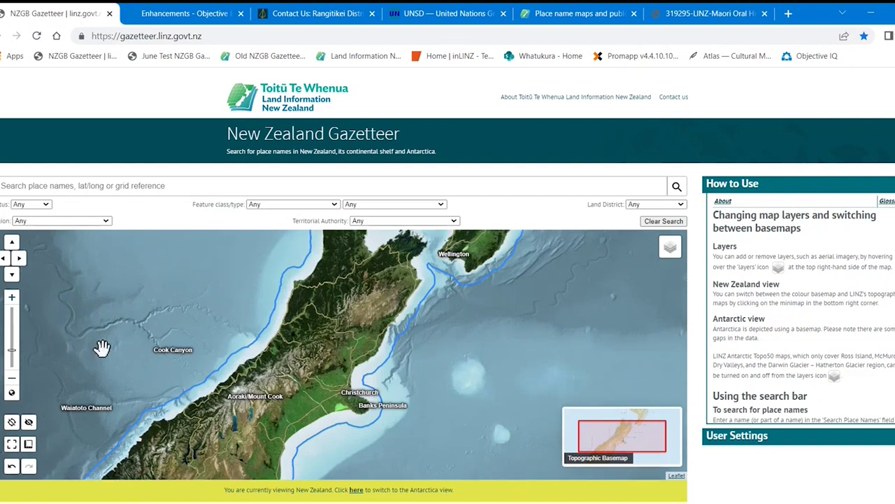
left_click(11, 393)
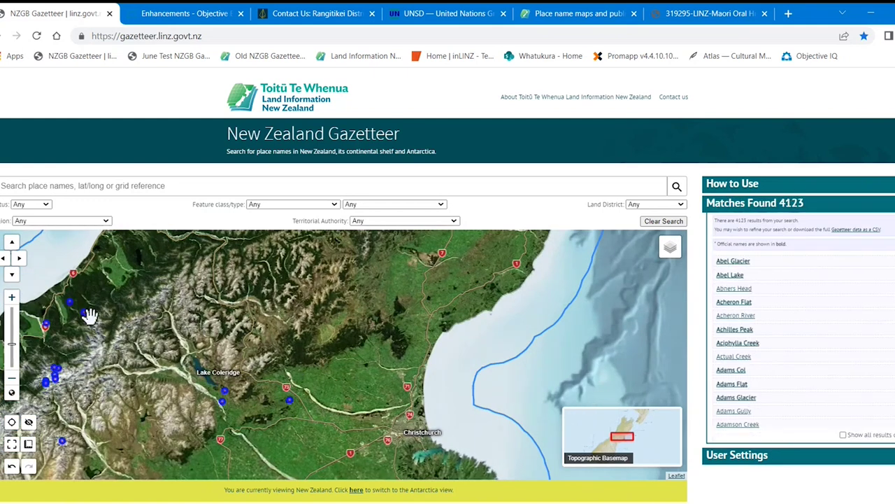
mouse_move(223, 404)
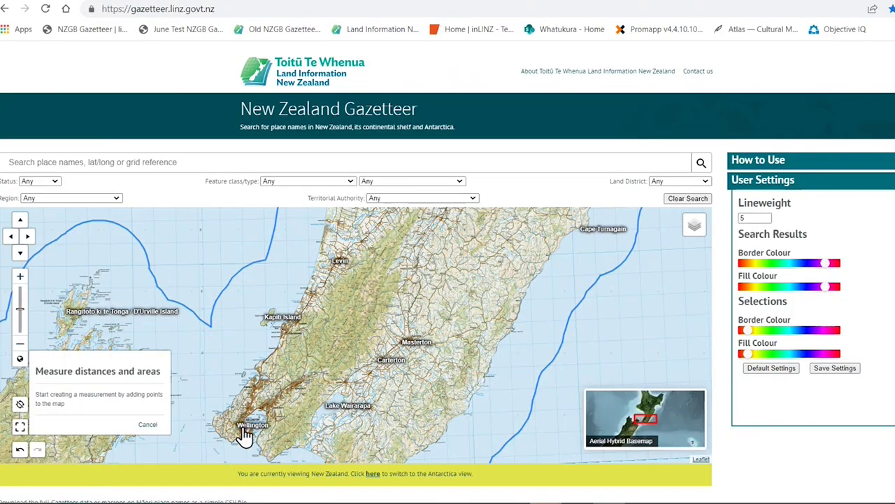
- Mark Wellington and then Masterton as measure points to read about 81.59 km
left_click(242, 429)
left_click(404, 344)
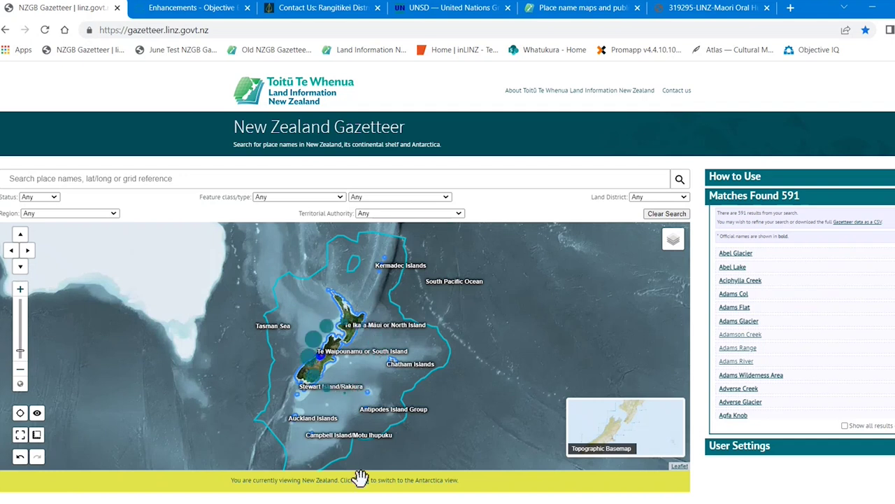
- Switch to the Antarctica view, turn off map-position searching, and return to New Zealand
left_click(360, 478)
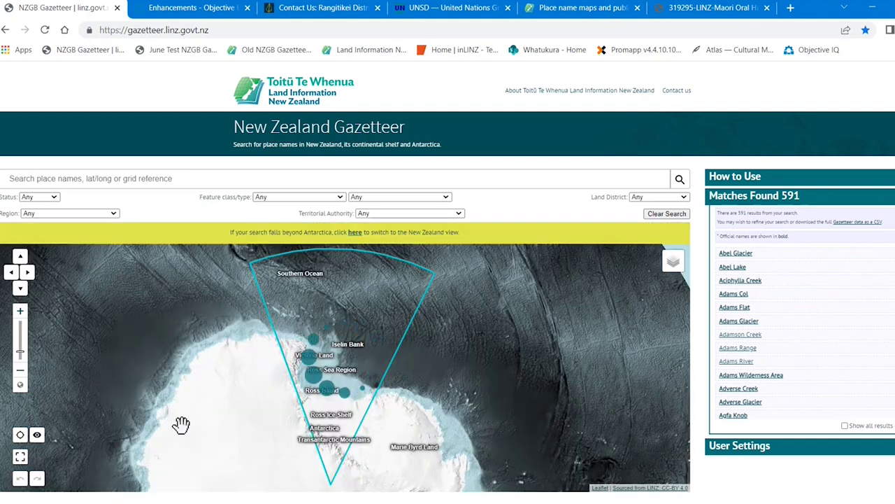
left_click(21, 436)
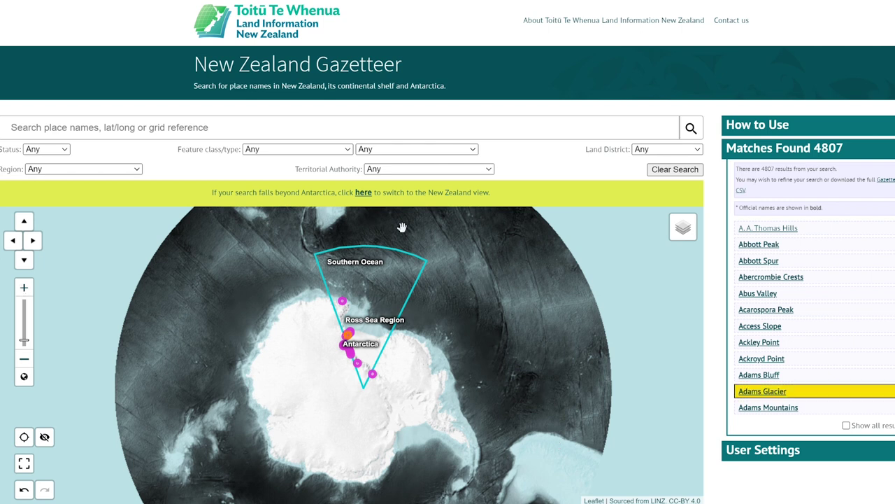
left_click(364, 194)
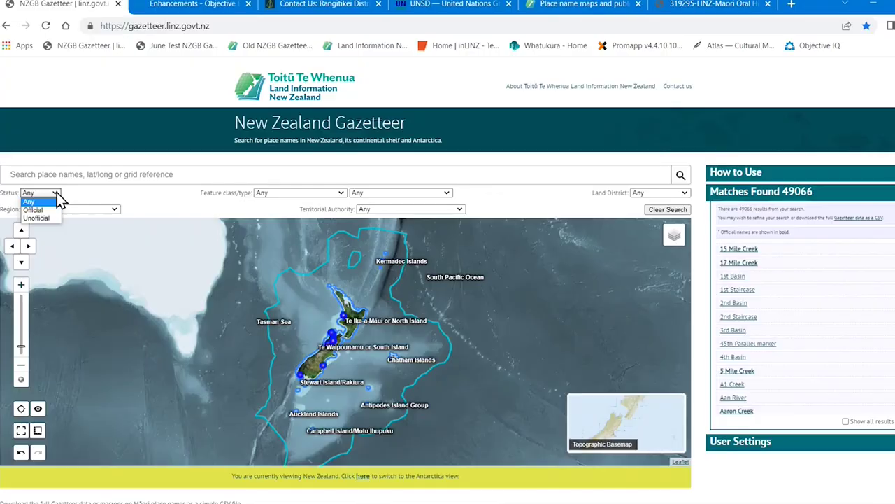
- Review the Status, Region, Feature class and Feature type filters, keeping each at Any
left_click(57, 193)
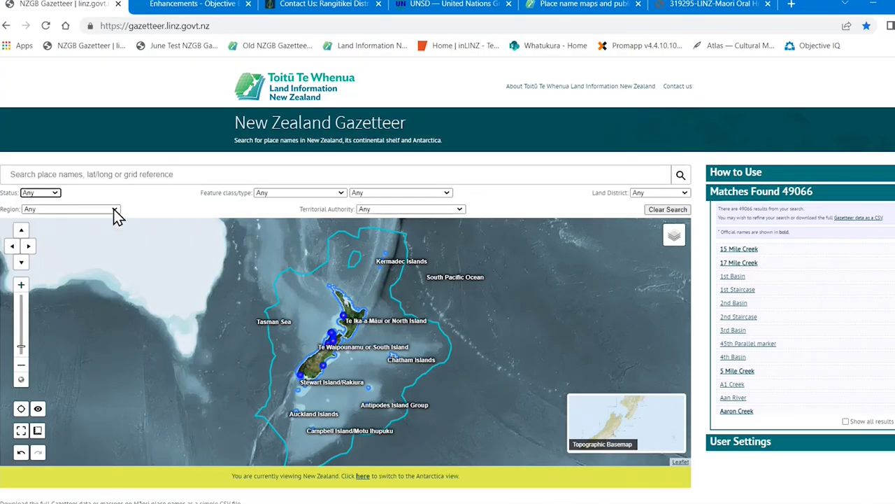
left_click(115, 208)
left_click(115, 208)
left_click(340, 193)
left_click(396, 204)
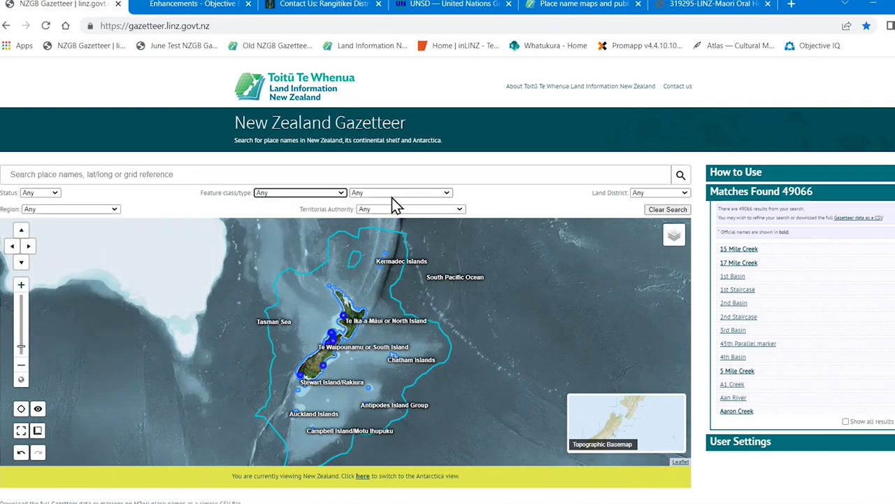
left_click(447, 193)
left_click(450, 196)
- Keep the Territorial Authority and Land District filters at Any, then bring up the How to Use help
left_click(461, 210)
left_click(461, 210)
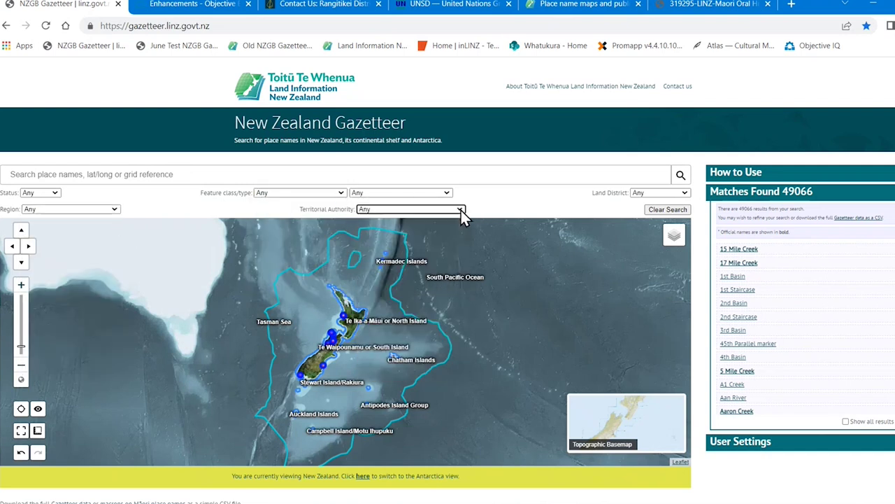
left_click(685, 193)
left_click(685, 193)
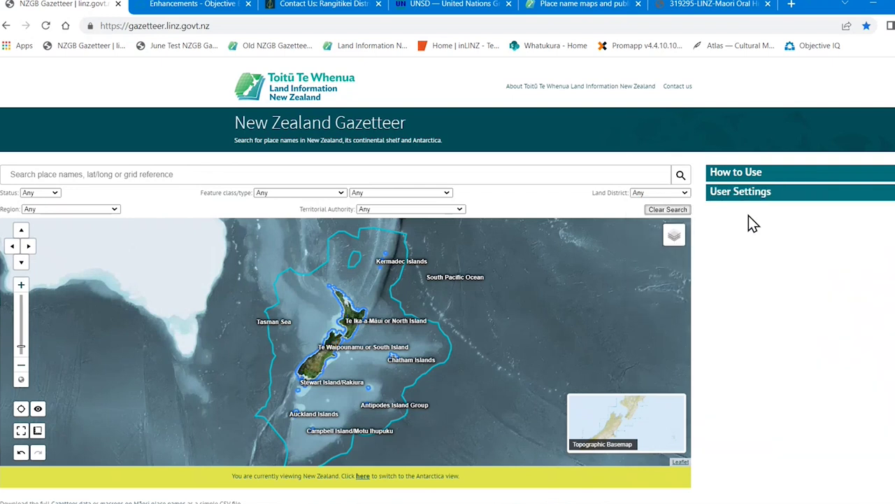
left_click(817, 178)
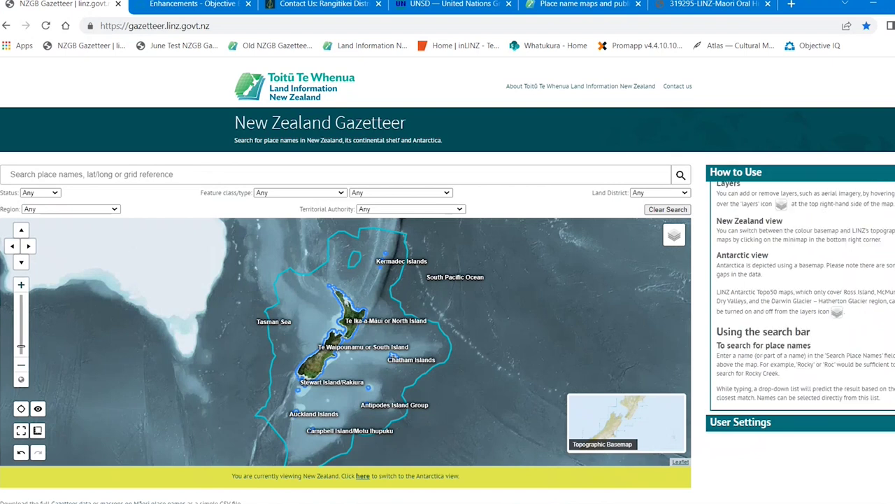
- Open the line weight and colour settings, zoom to Carterton, and toggle the stream-line eye button
left_click(741, 422)
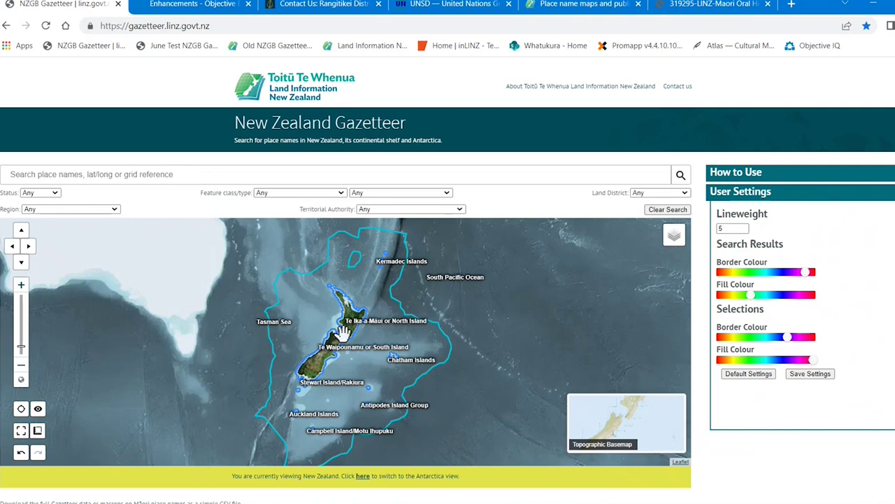
scroll(346, 341, "up", 3)
scroll(391, 336, "up", 4)
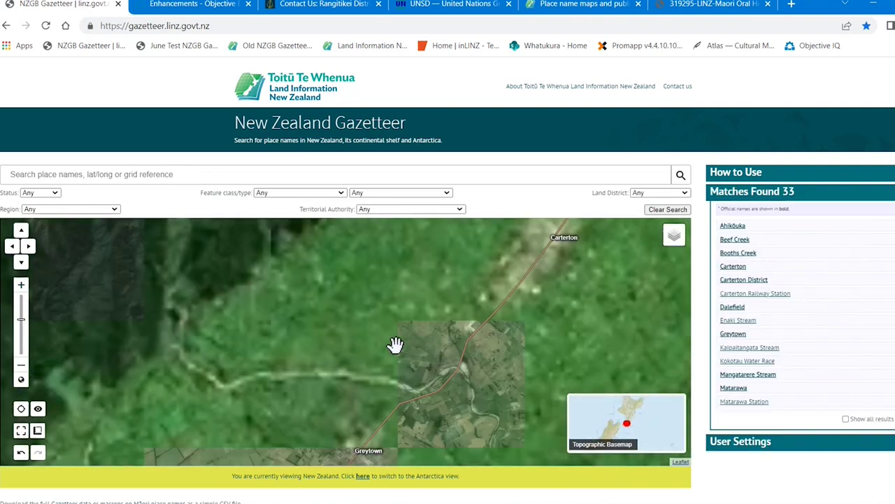
scroll(396, 345, "down", 2)
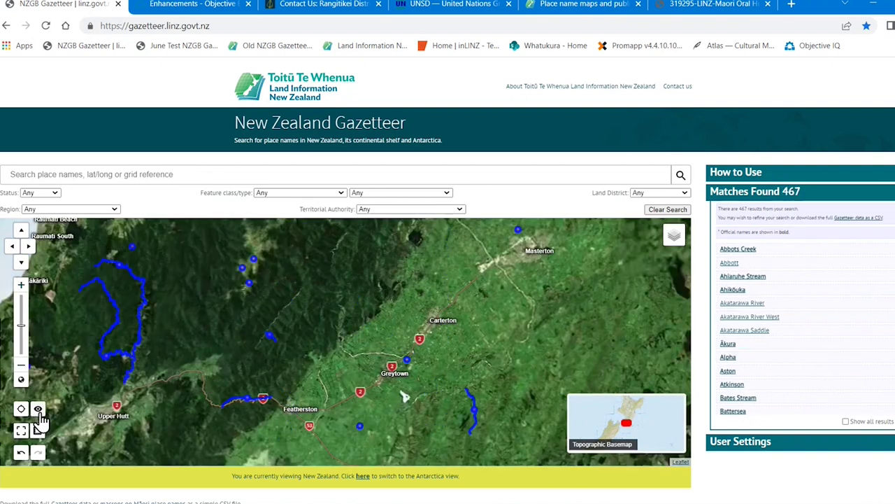
left_click(39, 411)
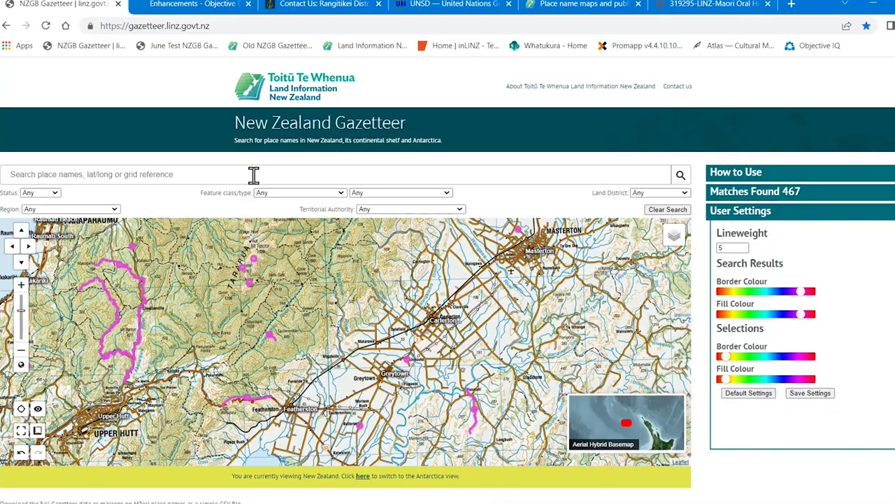
- Search for 'Pirongia' and open the second of its 7 matches, the hill record
left_click(208, 180)
type("Pir")
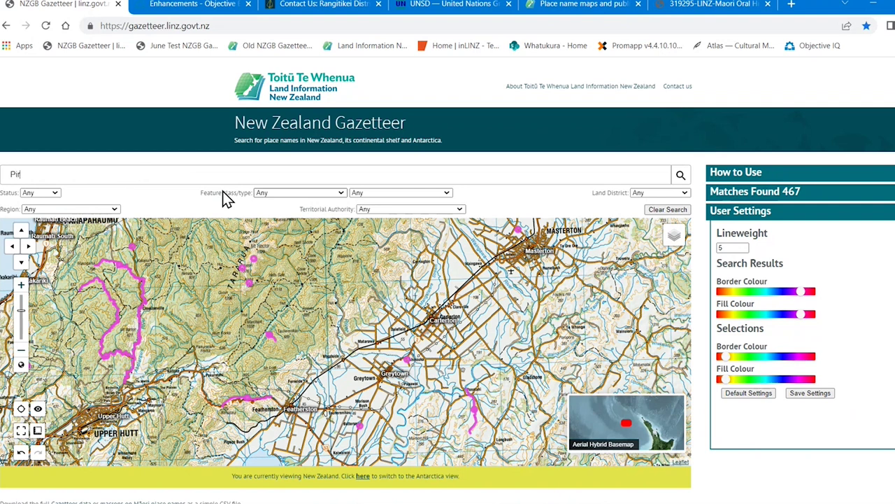
type("ongia")
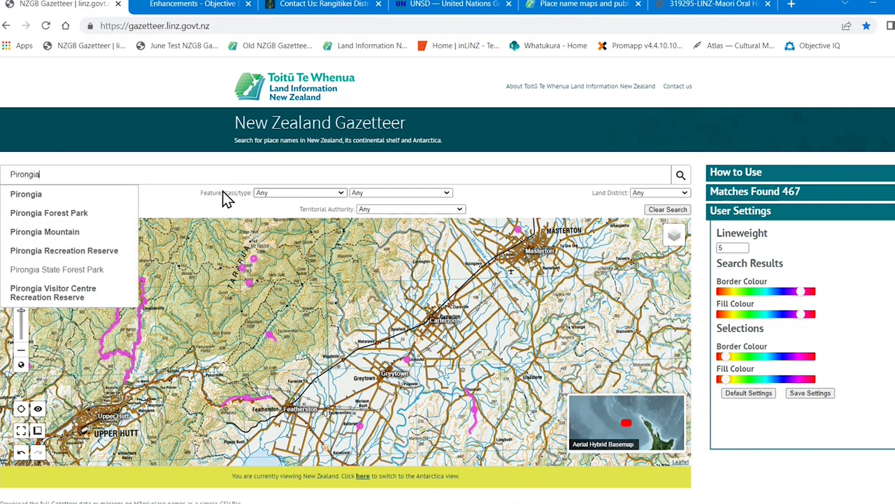
left_click(42, 199)
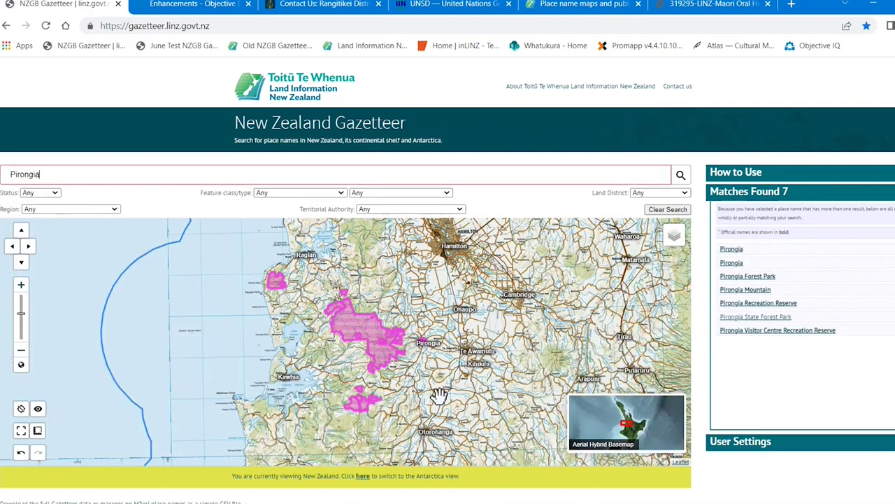
left_click(732, 263)
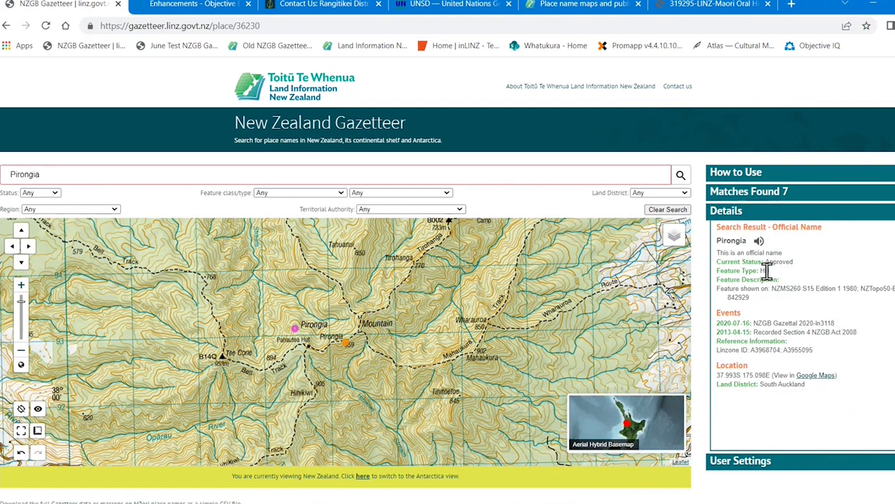
- From the Pirongia matches, view the first Pirongia record, then the Pirongia Mountain record
left_click(743, 196)
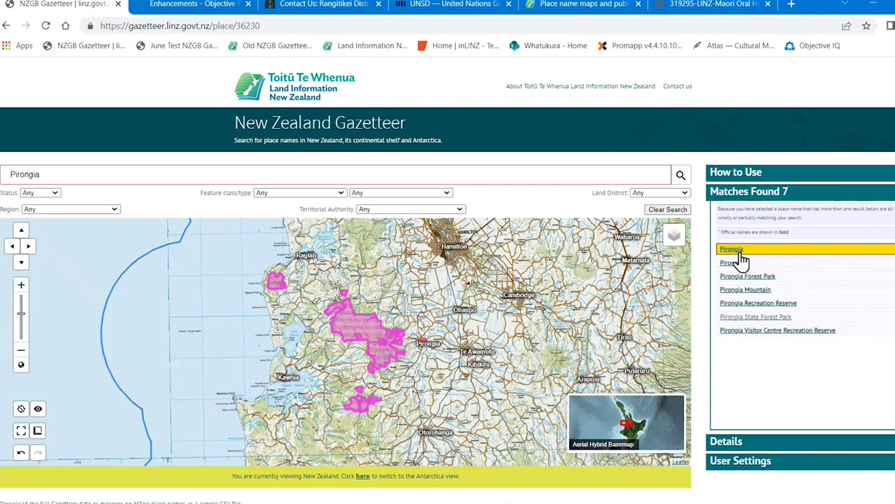
left_click(741, 249)
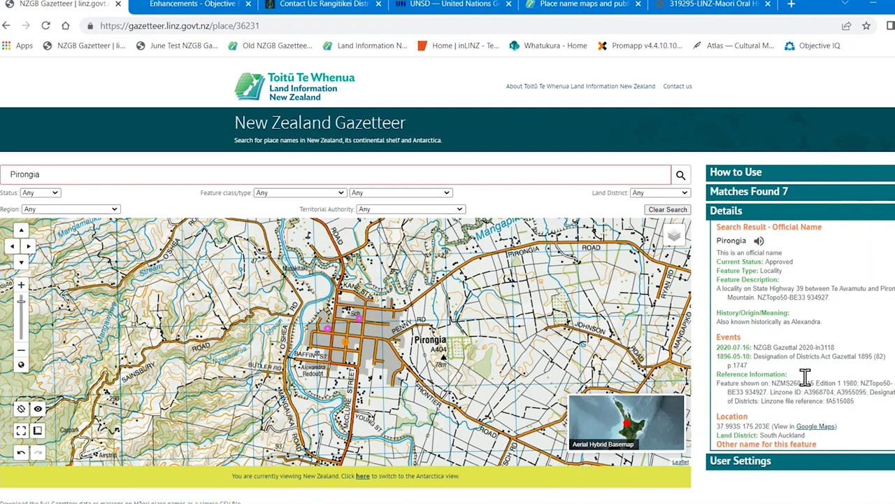
left_click(740, 194)
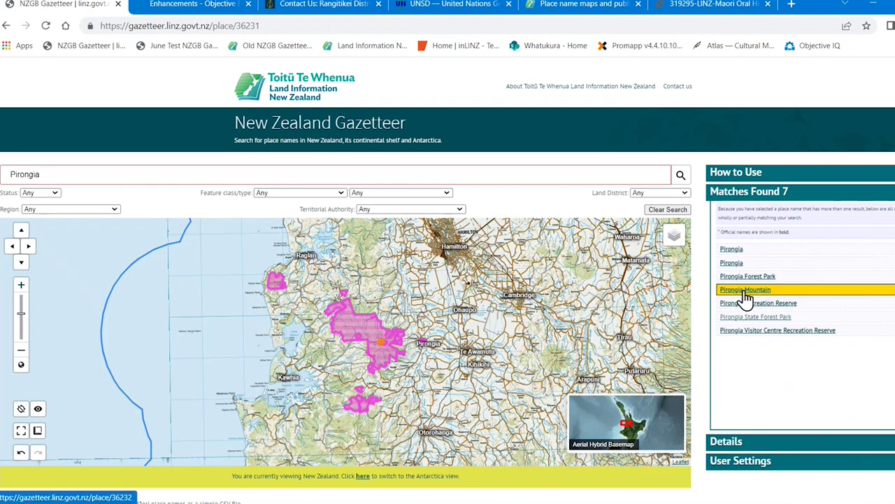
left_click(742, 289)
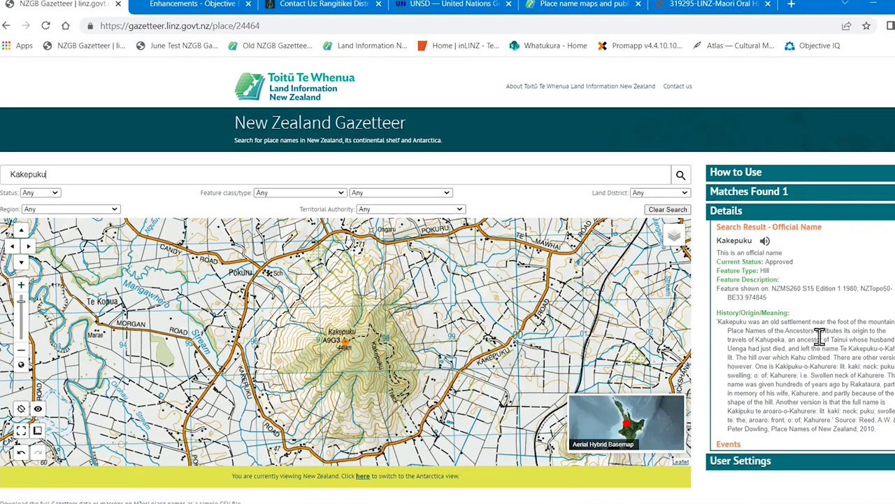
- Play the Kakepuku pronunciation, scroll through its details, and start a new search
left_click(764, 240)
left_click(764, 242)
scroll(801, 336, "down", 1)
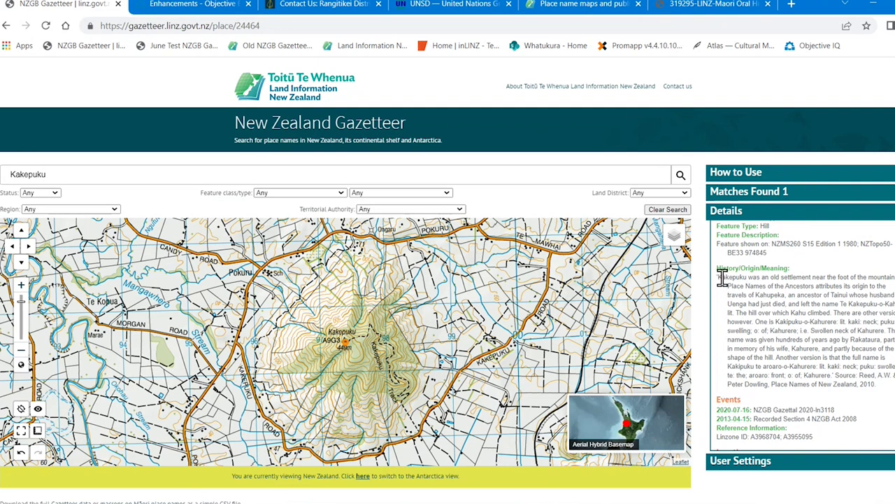
left_click(64, 174)
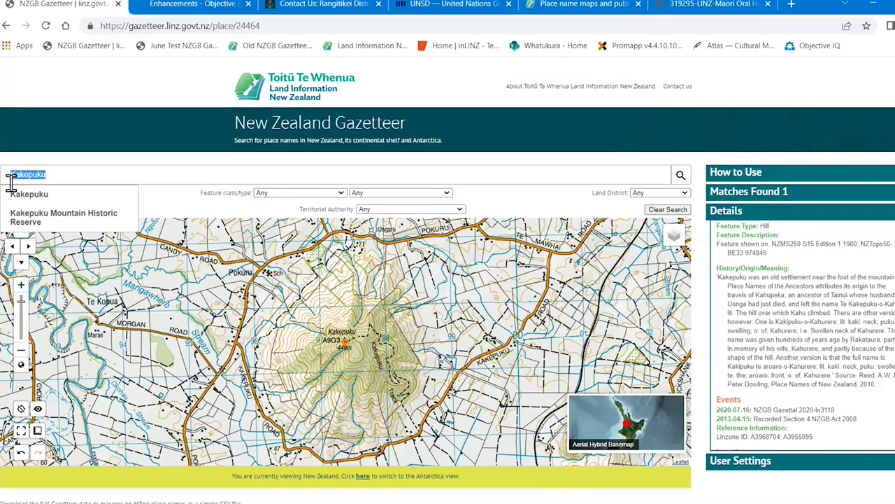
- Search 'taipa river' and choose the Waipā River suggestion
type("taipa river")
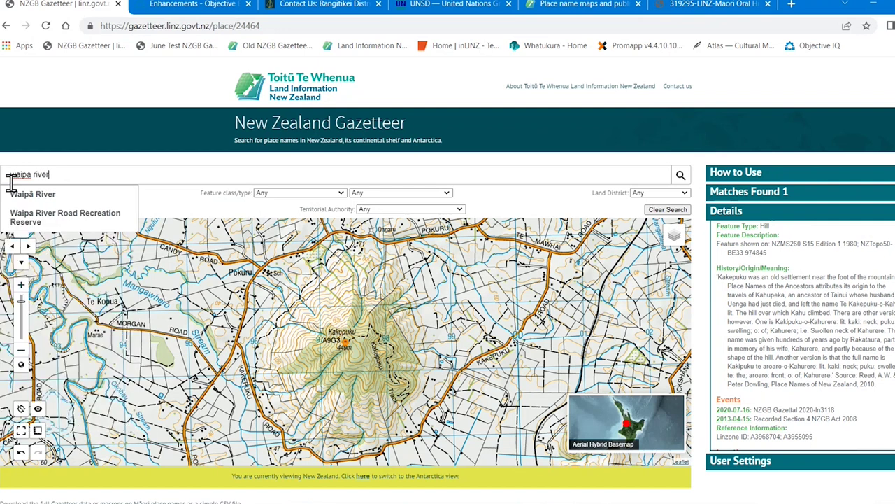
left_click(21, 196)
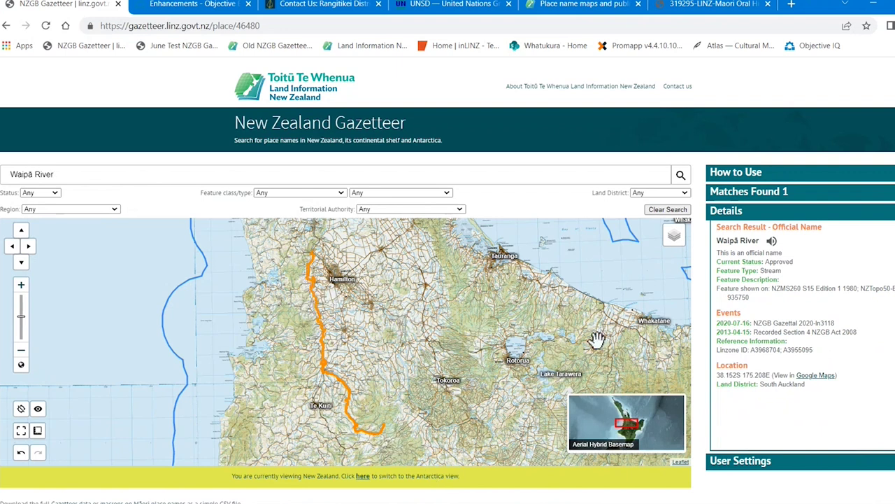
- Play the Waipā River pronunciation and select the search text for replacement
left_click(772, 241)
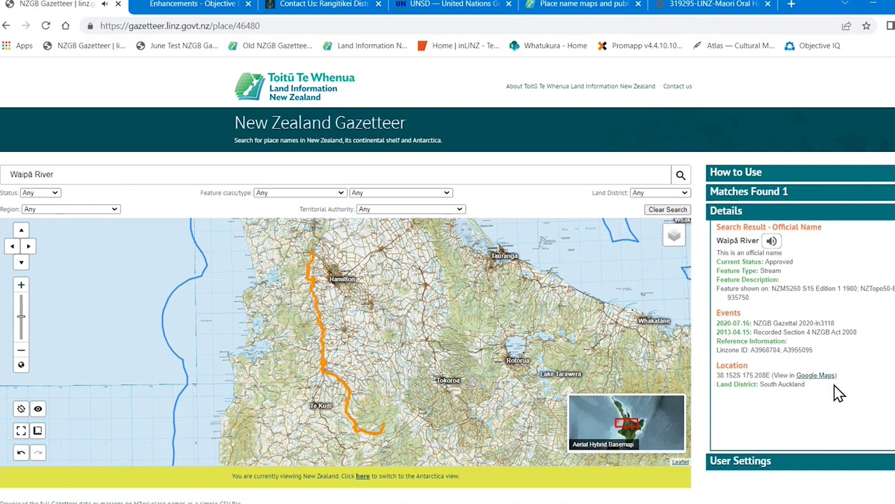
triple_click(90, 174)
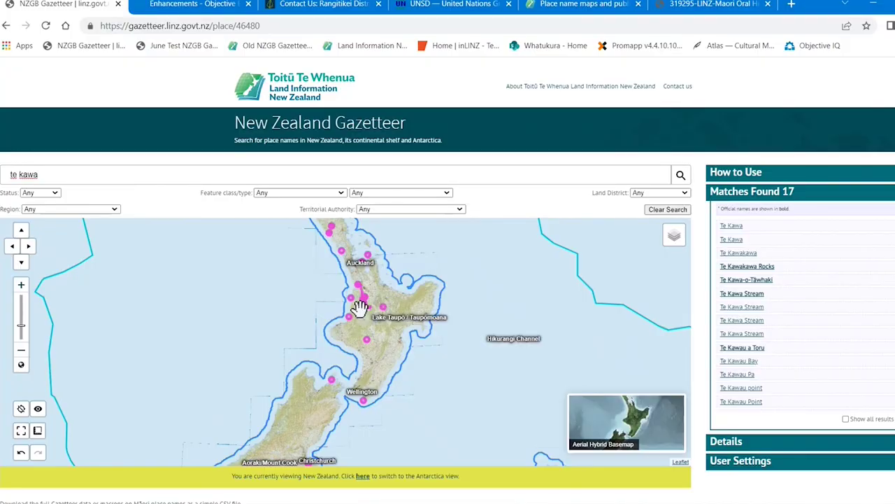
- Zoom into the central North Island and open the unofficial Te Kawa locality record in South Auckland
scroll(359, 307, "up", 2)
left_click_drag(368, 280, 366, 359)
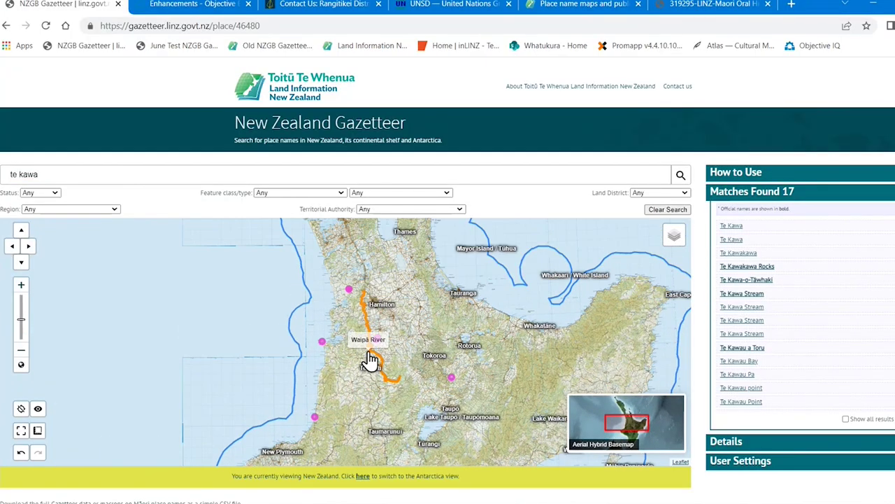
scroll(370, 360, "up", 2)
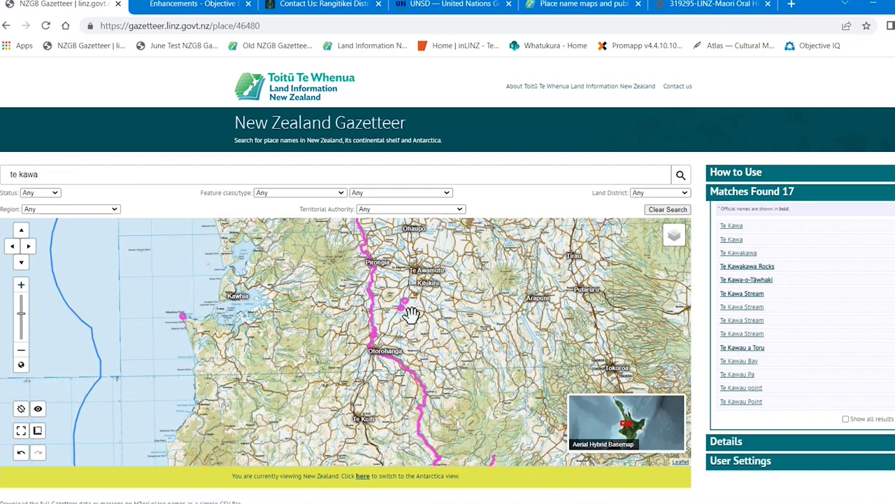
scroll(411, 314, "up", 2)
left_click_drag(380, 310, 396, 392)
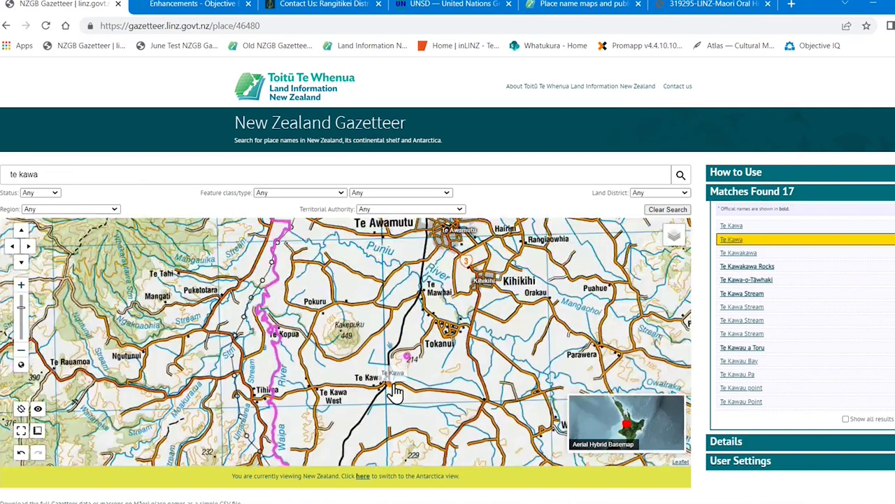
left_click(390, 389)
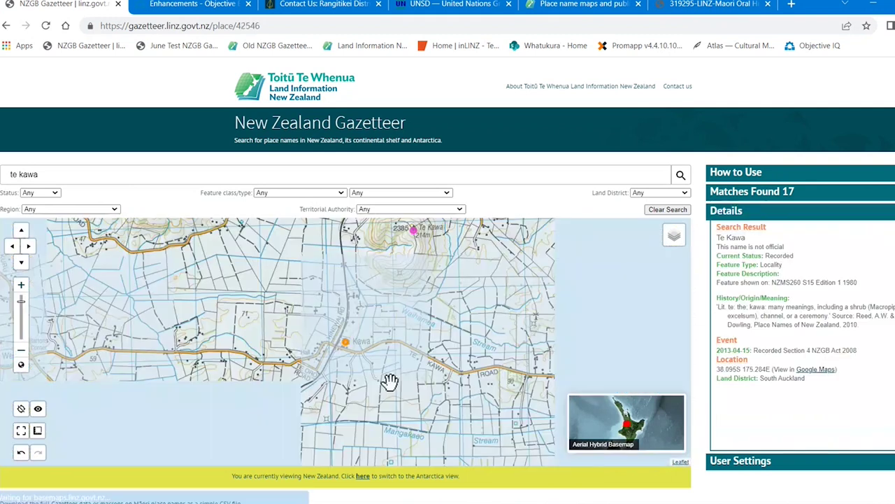